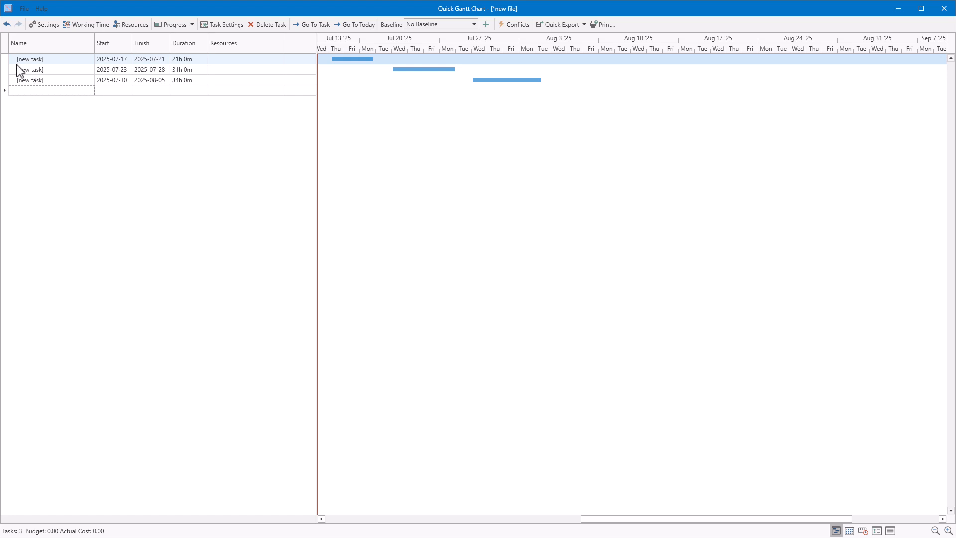
- Rename the three tasks, in order, as Market Research, Product Design and Prototype Testing
double_click(17, 62)
type("Market Research")
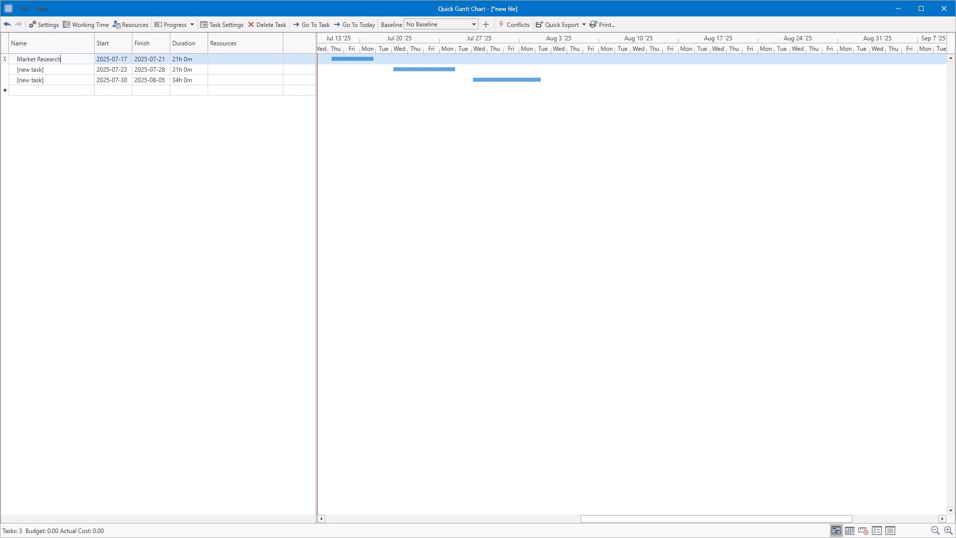
double_click(25, 70)
type("Product Design")
double_click(24, 80)
type("Prototype Testing")
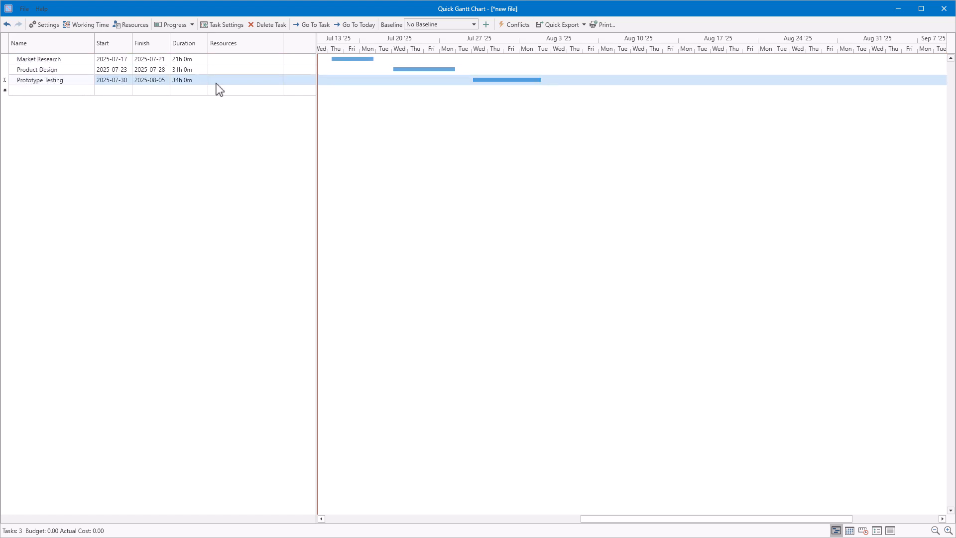
key("Return")
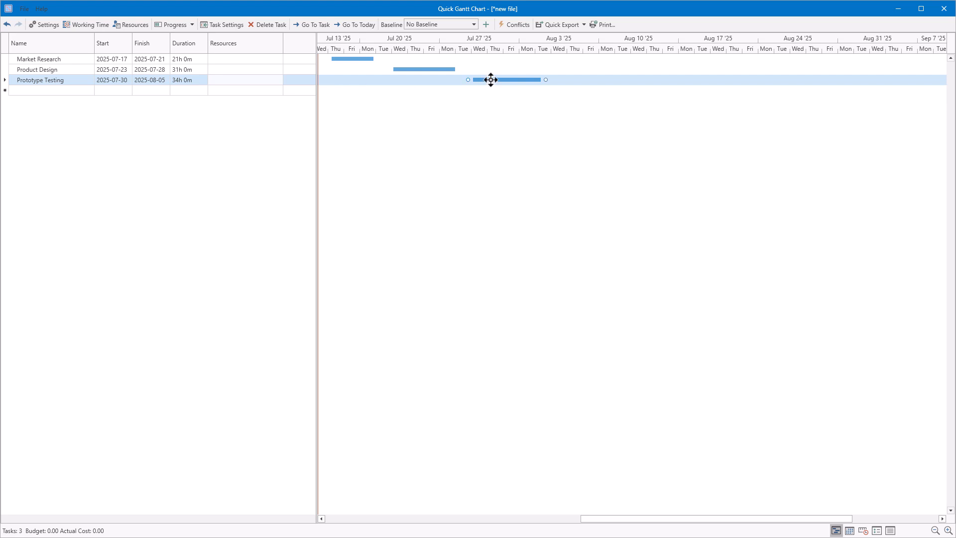
left_click_drag(490, 79, 699, 79)
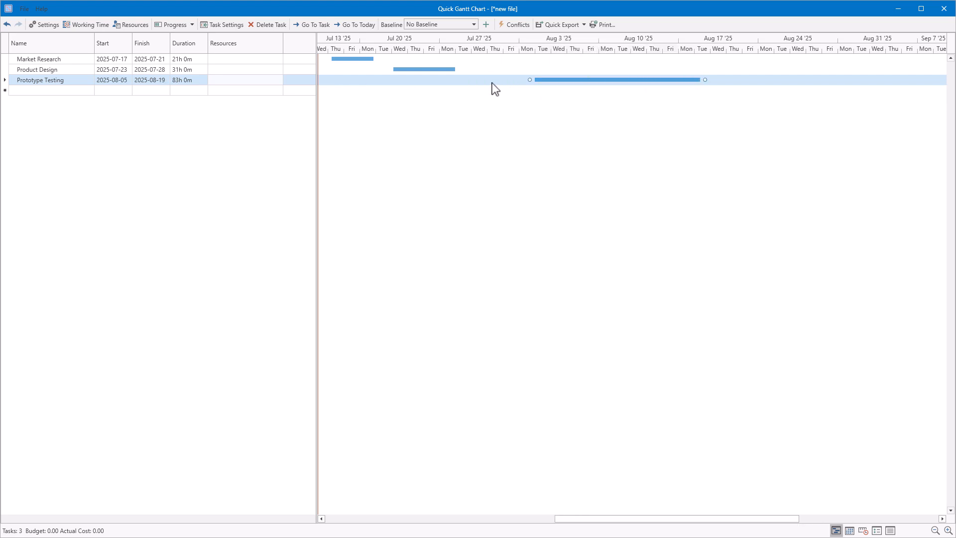
left_click(223, 27)
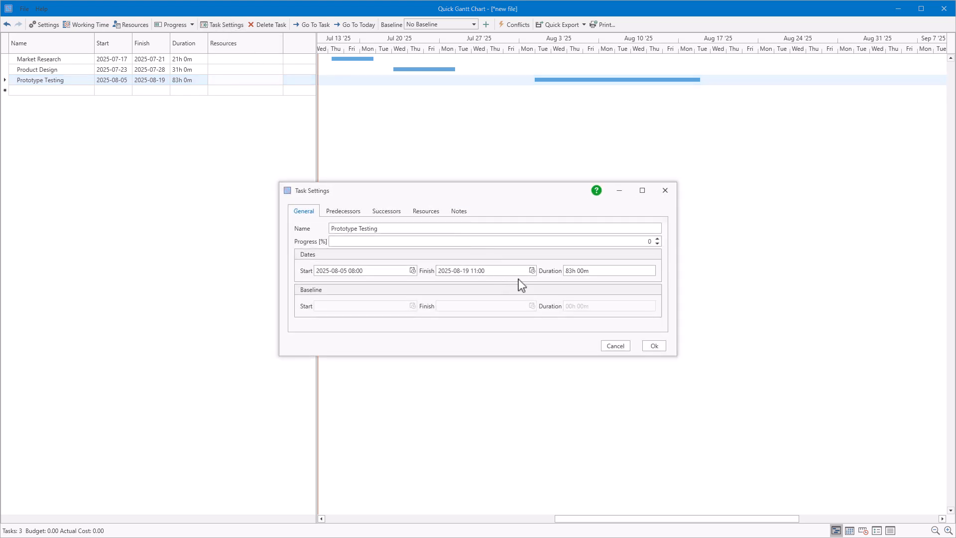
left_click(532, 271)
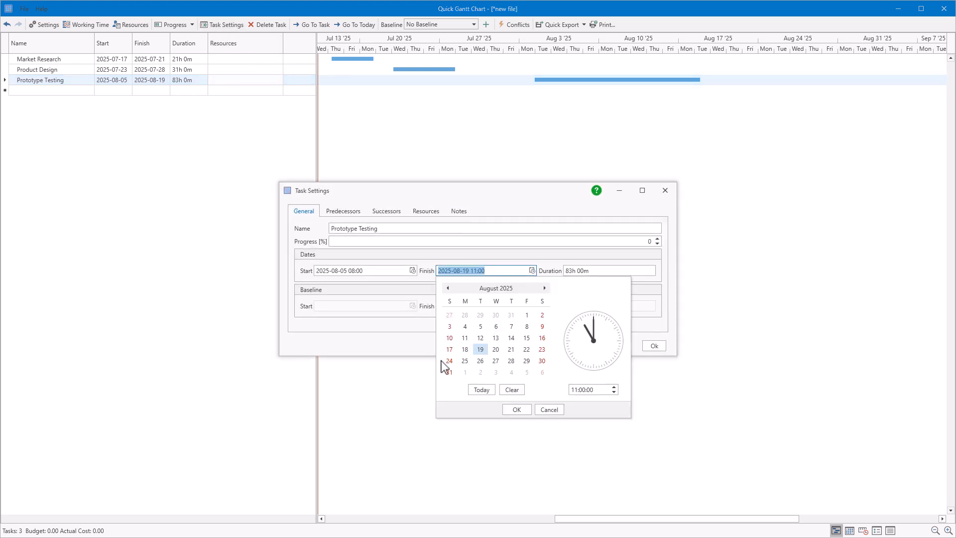
left_click(449, 349)
left_click(517, 409)
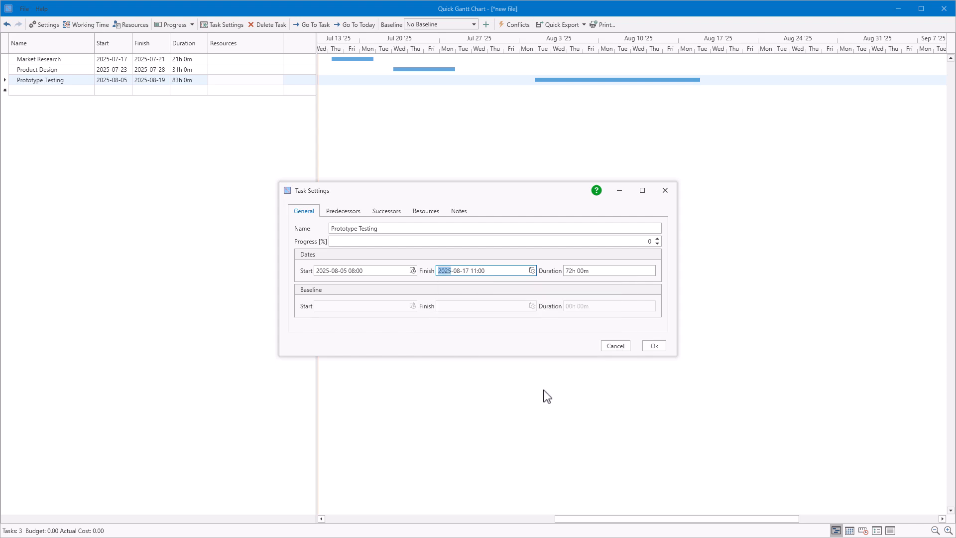
left_click(654, 346)
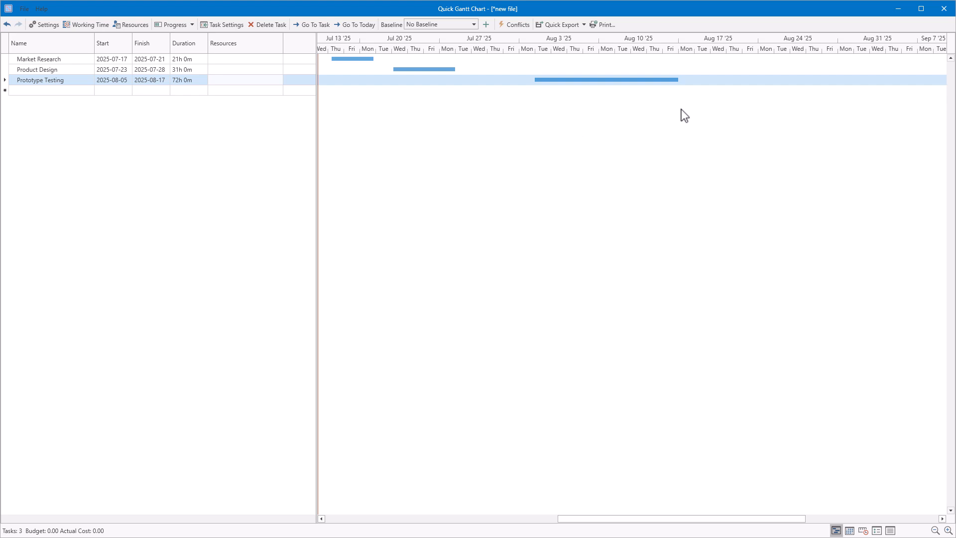
- Extend the end of the Prototype Testing bar on the timeline to 2025-08-18
scroll(684, 115, "up", 5)
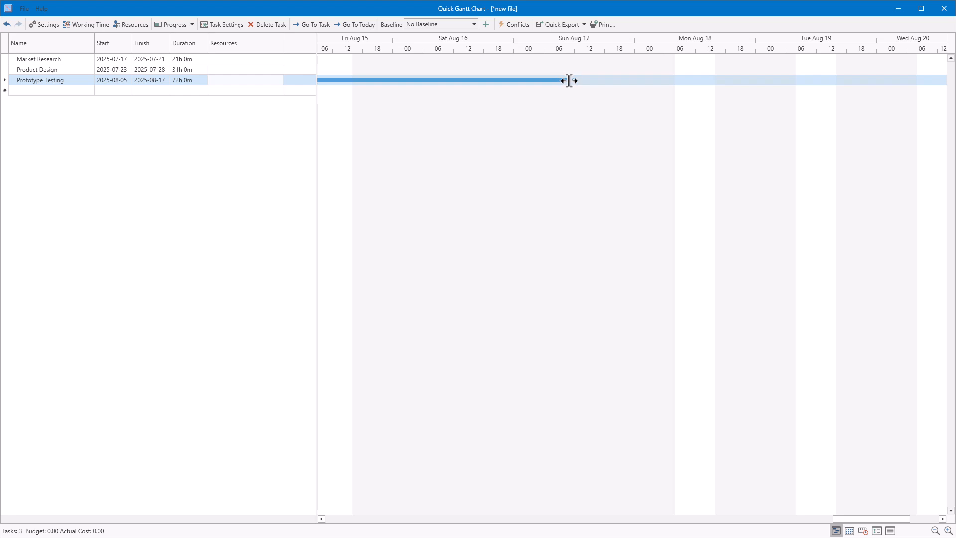
left_click_drag(569, 81, 696, 80)
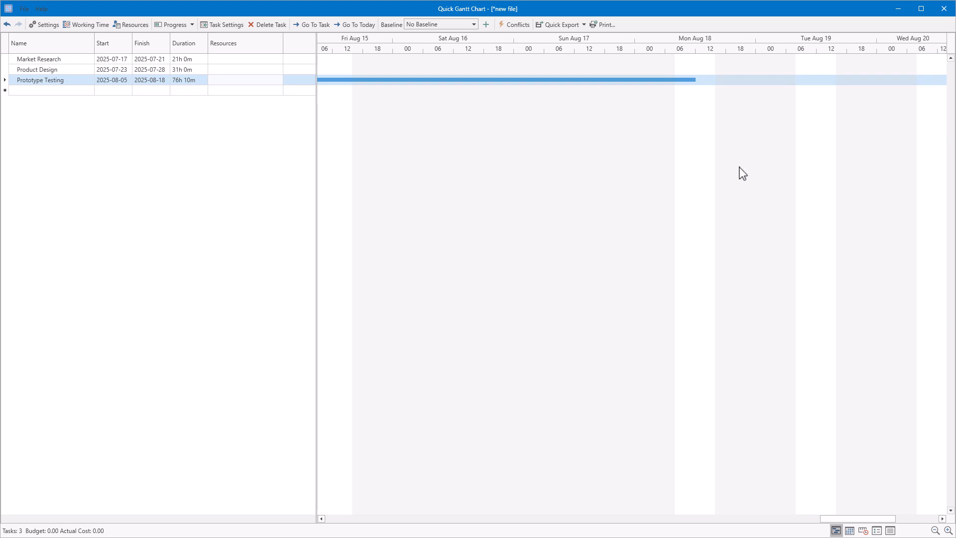
left_click(936, 530)
left_click(935, 531)
left_click(935, 530)
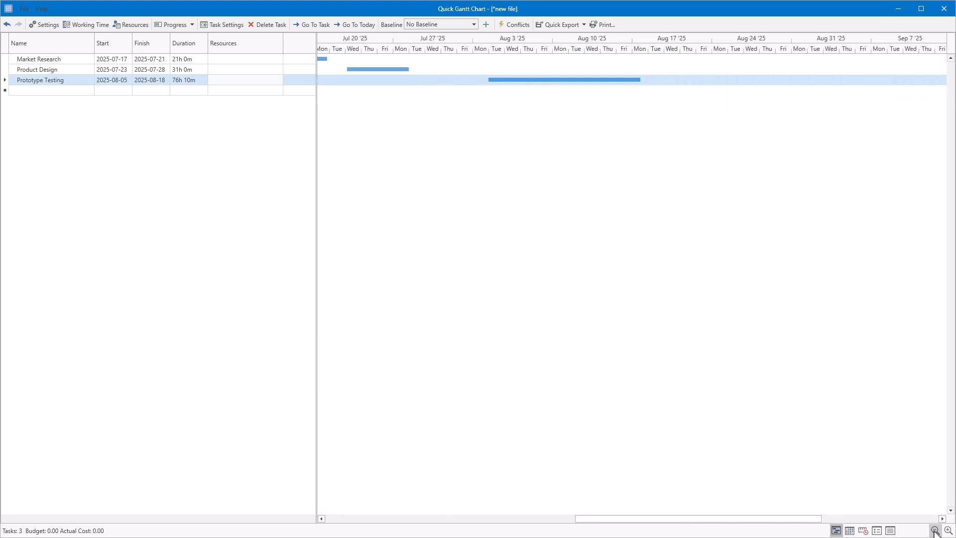
left_click(935, 531)
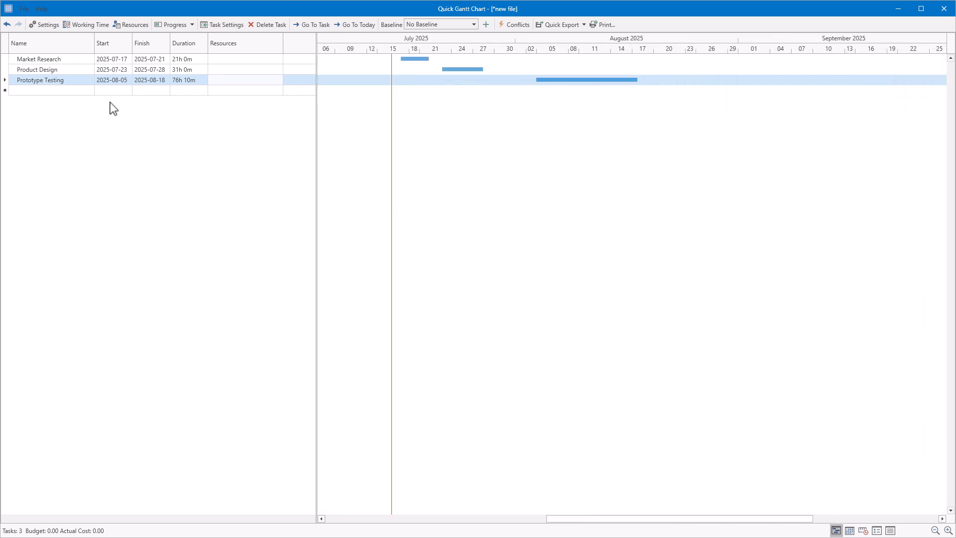
- Add sibling tasks named Extra Task 1 below Market Research and Extra Task 2 below Product Design
left_click(58, 61)
right_click(57, 61)
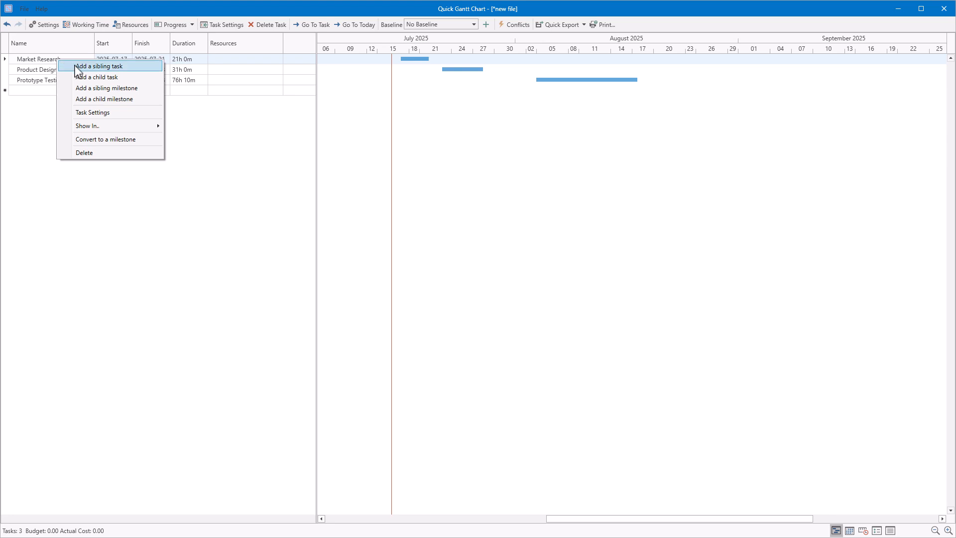
left_click(75, 66)
type("Extra Task 1")
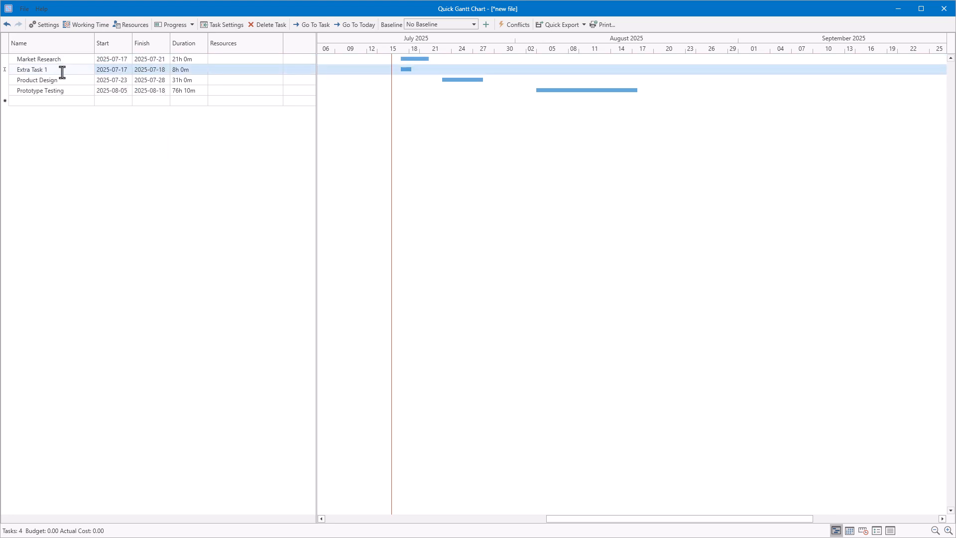
right_click(52, 80)
left_click(60, 86)
type("Extra Task 2")
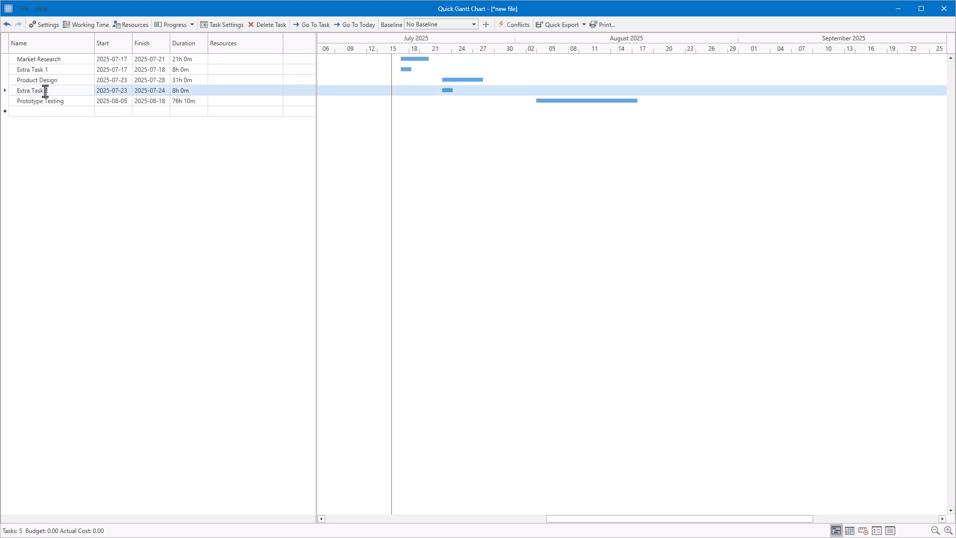
- Move Extra Task 1 and Extra Task 2 together to below Prototype Testing in the task list
left_click(63, 70)
left_click(65, 90, "ctrl")
left_click_drag(71, 69, 55, 108)
- Delete Extra Task 1 and Extra Task 2 from the task list
left_click(60, 90)
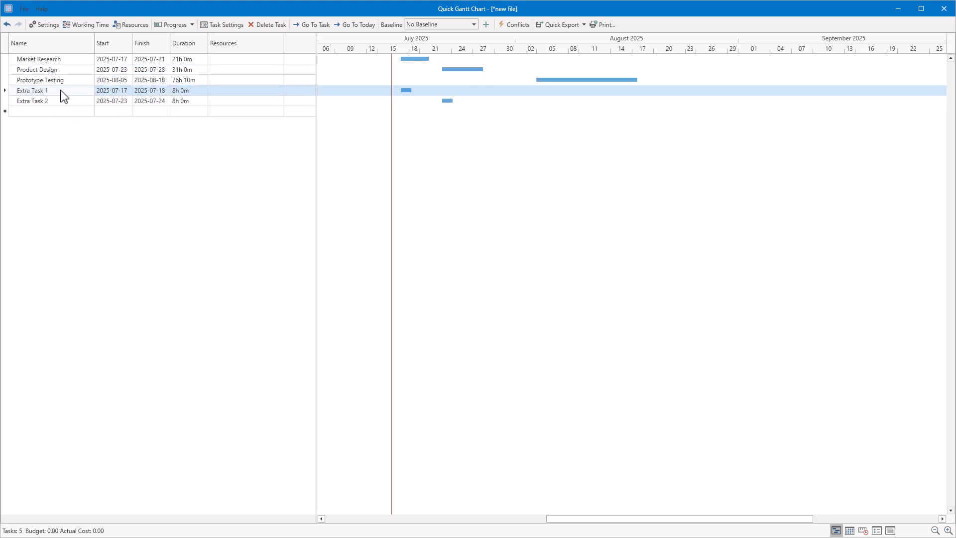
left_click(64, 101, "shift")
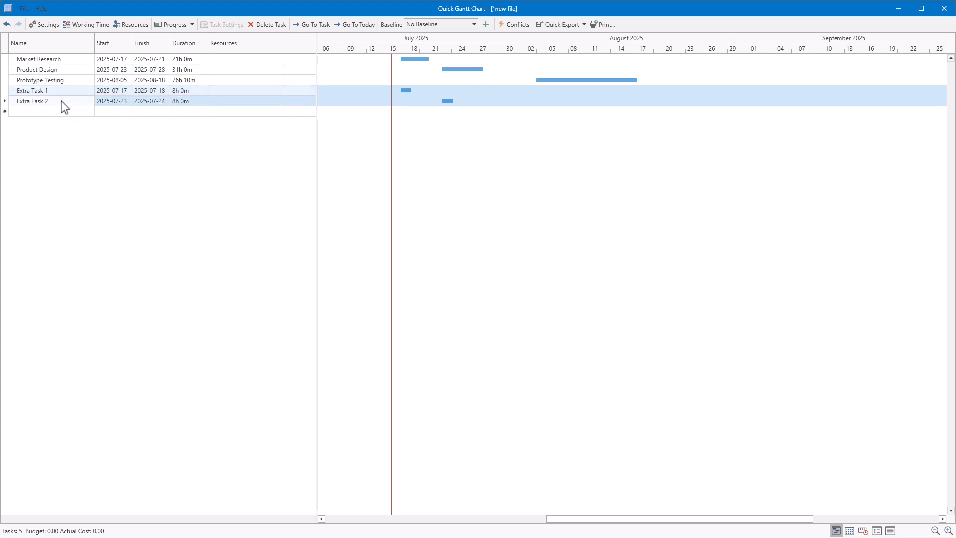
left_click(267, 25)
left_click(507, 303)
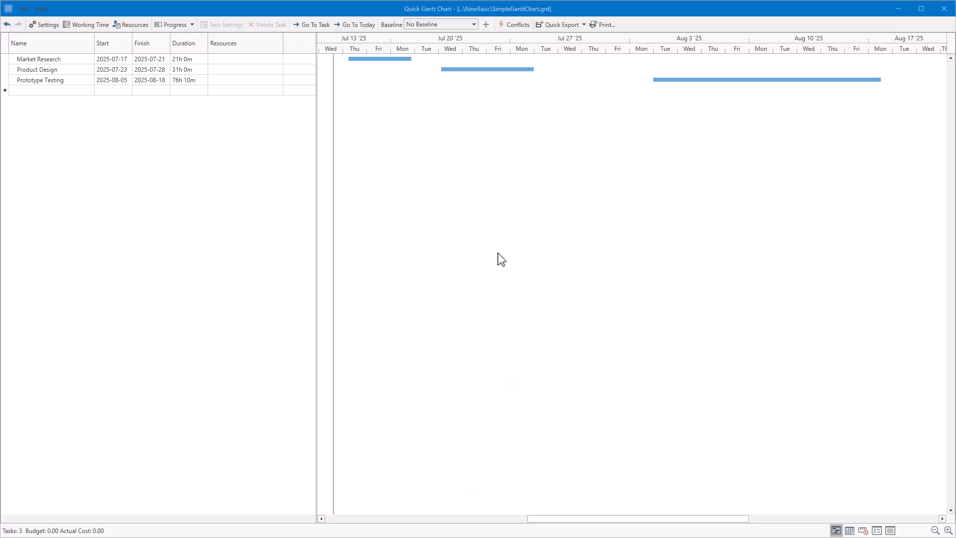
- Link Market Research to Product Design and Product Design to Prototype Testing finish-to-start, and move Market Research to start on 2025-07-22
mouse_move(416, 59)
left_mouse_down()
mouse_move(438, 78)
mouse_move(407, 59)
mouse_move(382, 58)
mouse_move(403, 60)
left_mouse_up()
left_click_drag(526, 69, 647, 78)
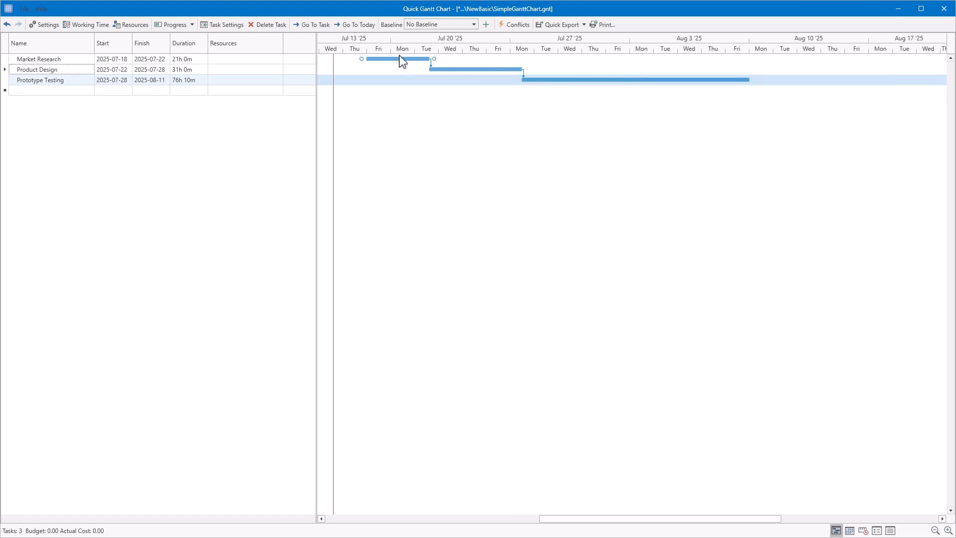
left_click_drag(402, 61, 434, 59)
mouse_move(577, 80)
left_mouse_down()
mouse_move(655, 80)
mouse_move(578, 79)
left_mouse_up()
left_click_drag(432, 59, 456, 60)
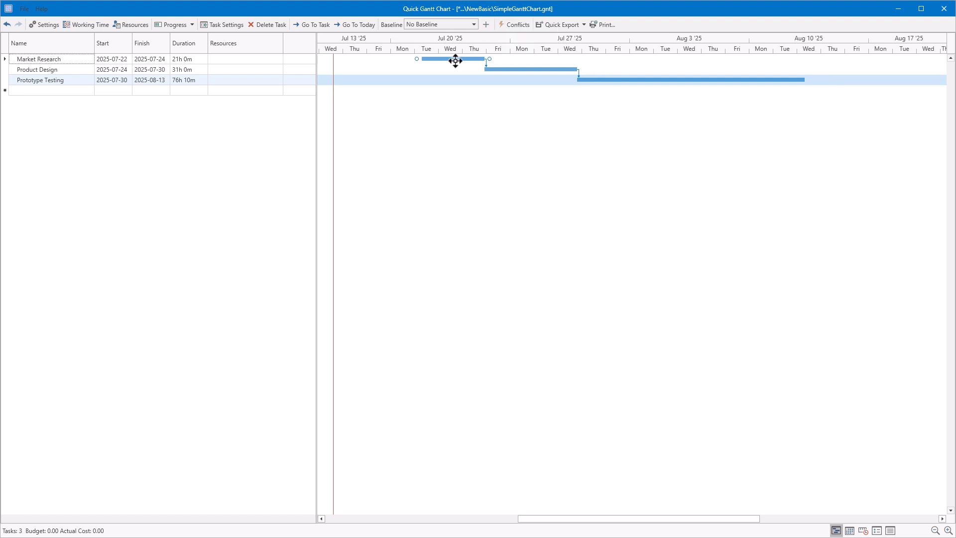
- Remove the link from Market Research to Product Design and the one from Product Design to Prototype Testing
left_click(490, 70)
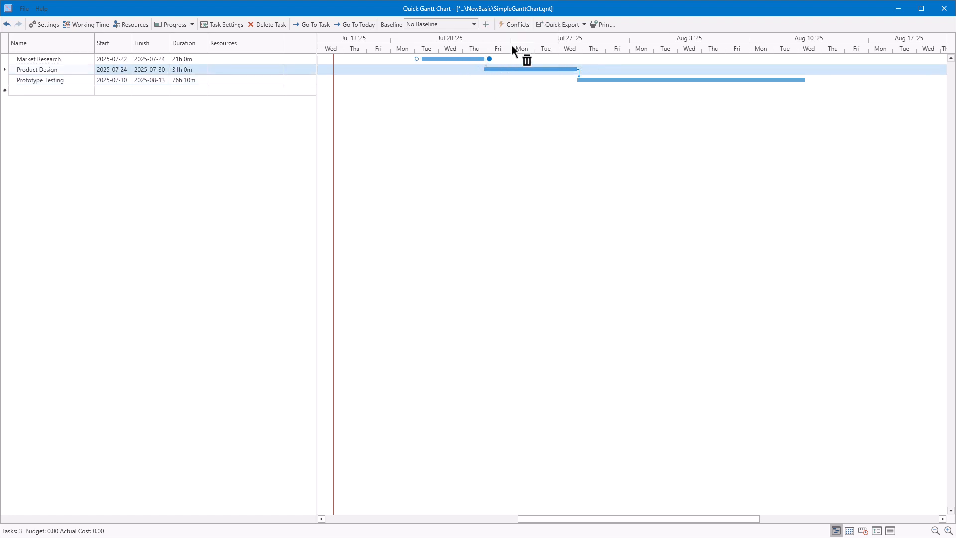
right_click(580, 78)
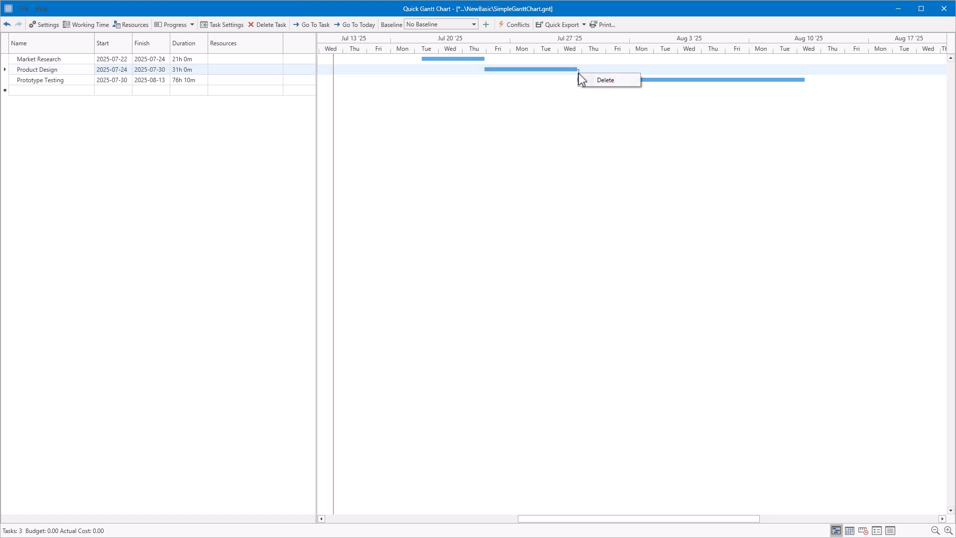
left_click(596, 80)
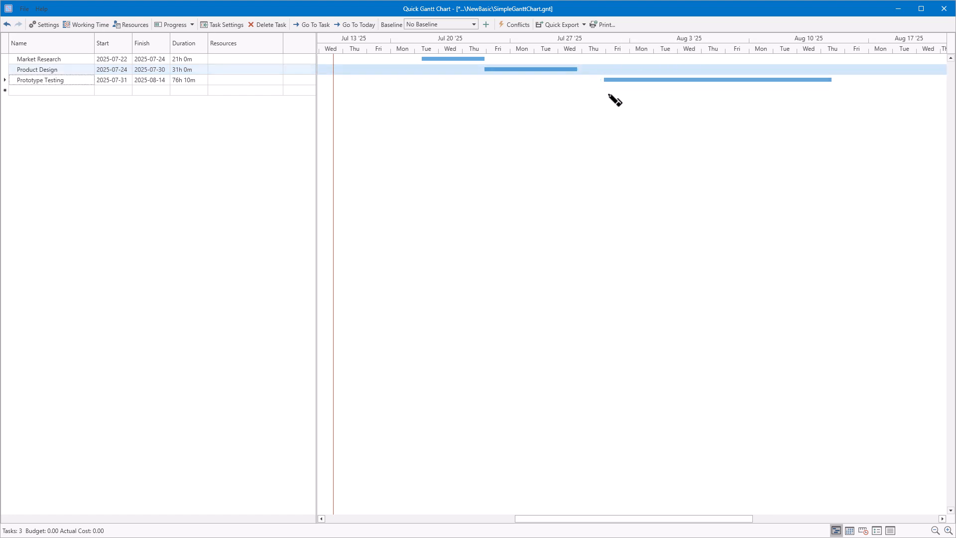
- Recreate the finish-to-start link from Product Design to Prototype Testing, and remove it again through Product Design's successor settings
left_click_drag(579, 69, 599, 78)
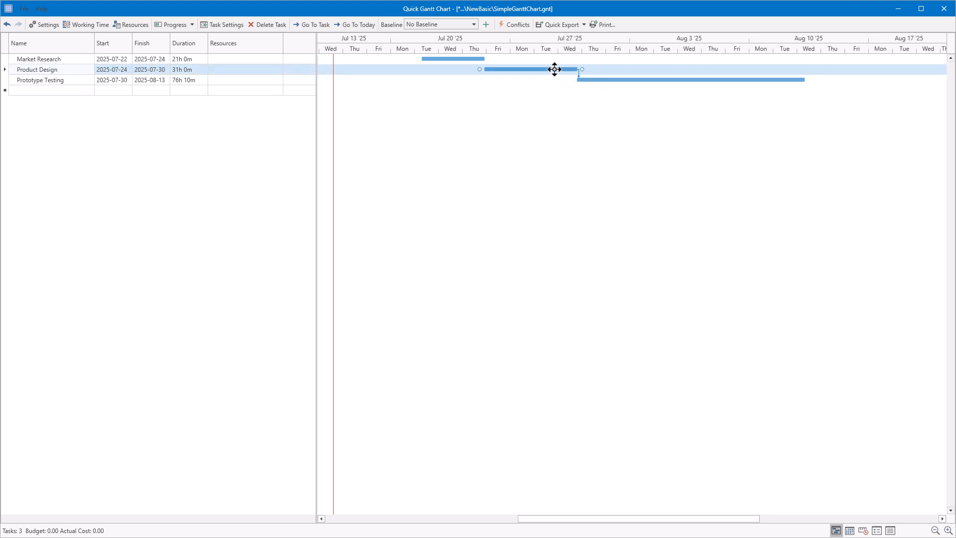
left_click(224, 24)
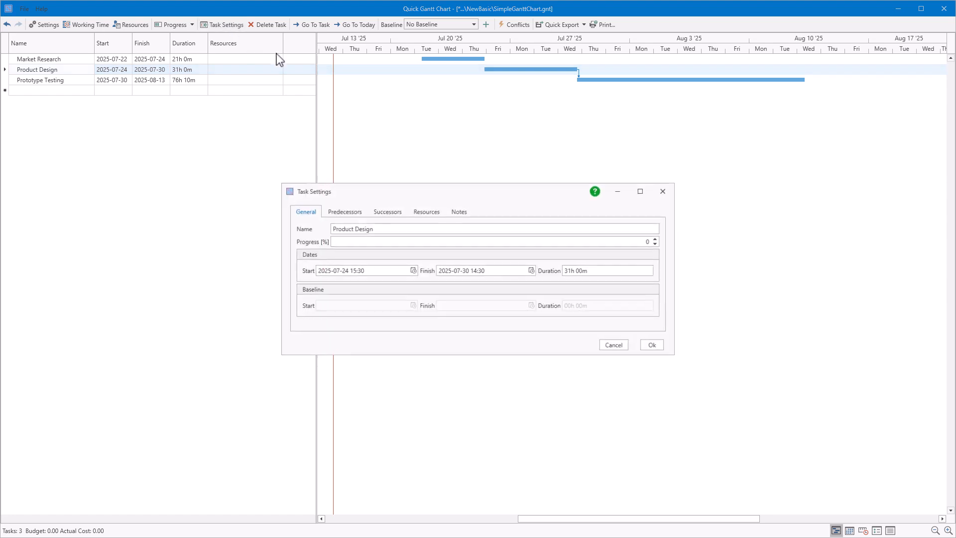
left_click(386, 211)
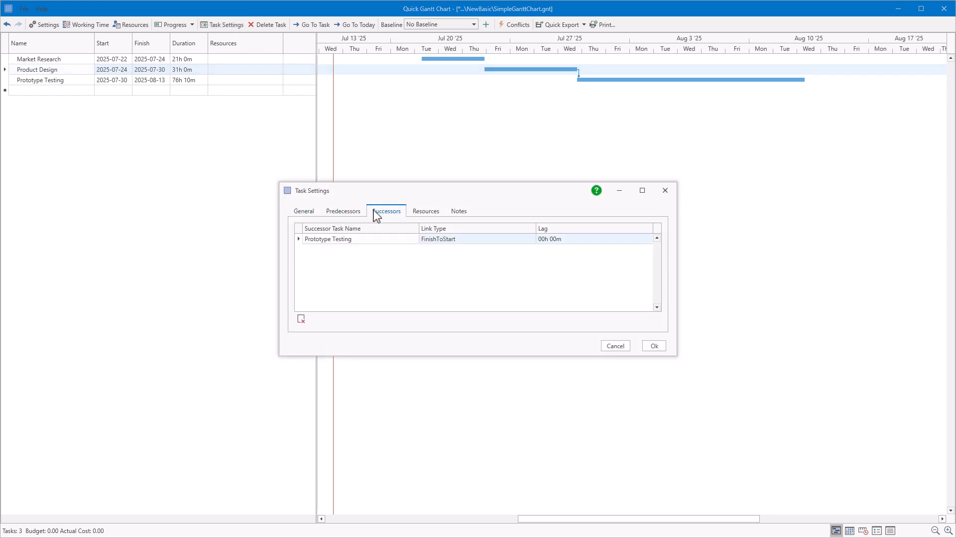
left_click(436, 240)
left_click(301, 320)
left_click(514, 334)
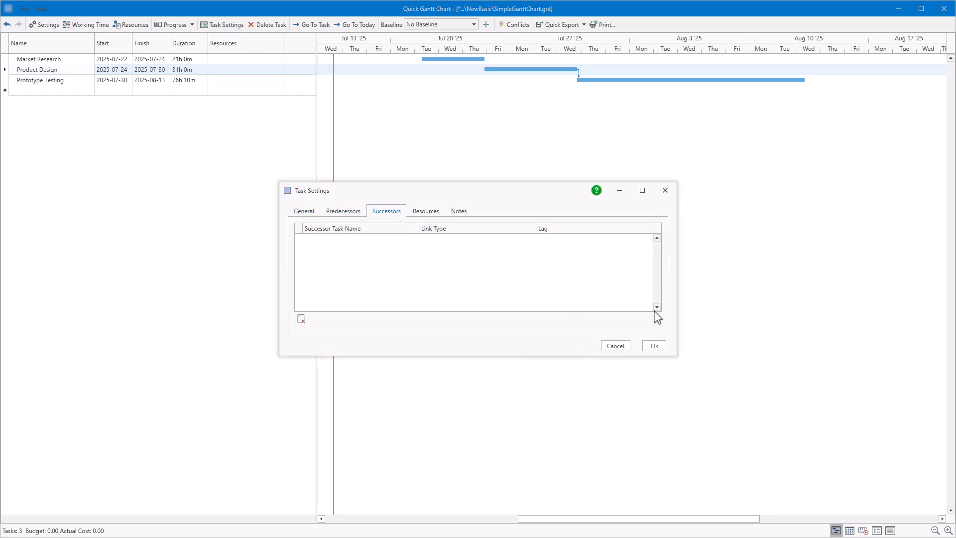
left_click(654, 345)
- Relink Market Research, Product Design and Prototype Testing finish-to-start in sequence, and move Market Research to start on 2025-07-21
left_click_drag(491, 59, 486, 70)
left_click_drag(580, 72, 606, 79)
left_click_drag(445, 59, 418, 57)
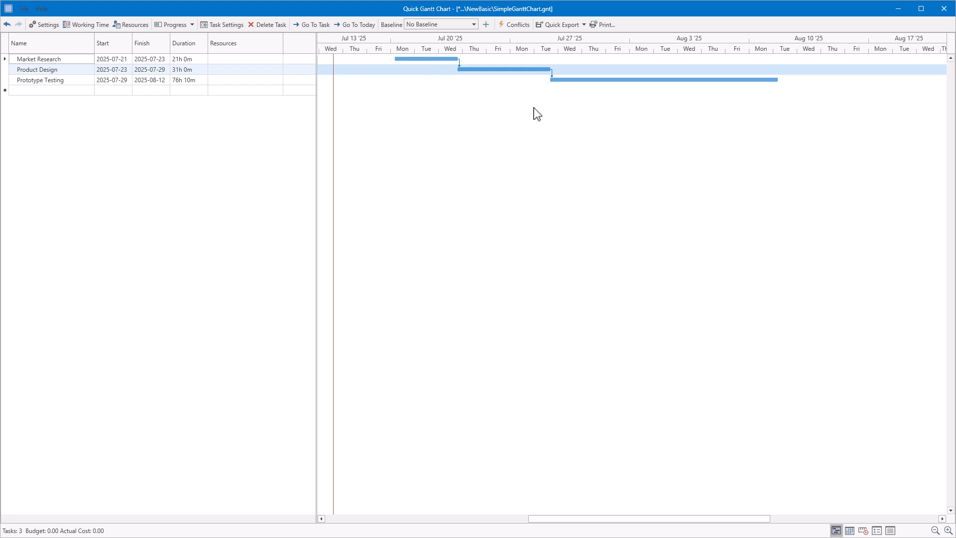
- Set the lag of Prototype Testing's Product Design predecessor to 16h 00m, and move Market Research to start on 2025-07-18
left_click(525, 80)
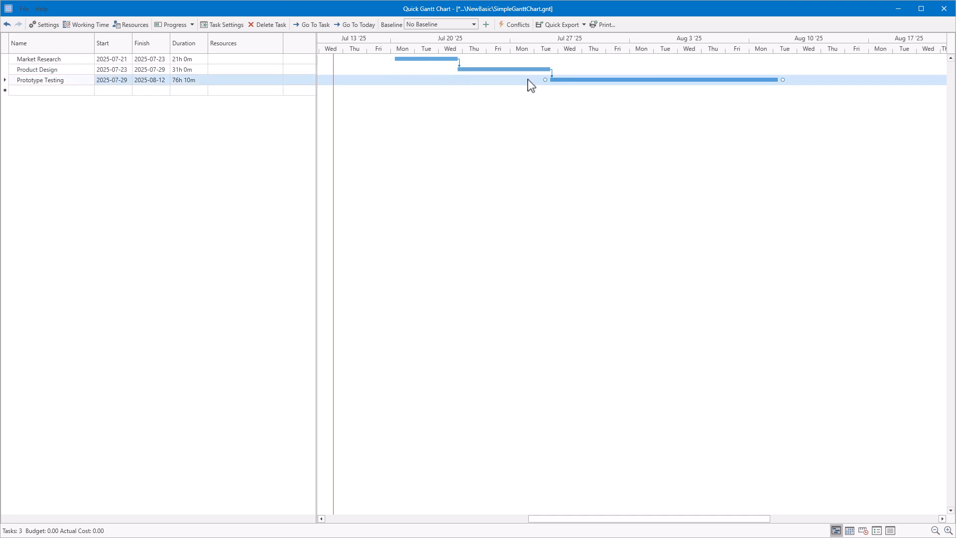
right_click(529, 80)
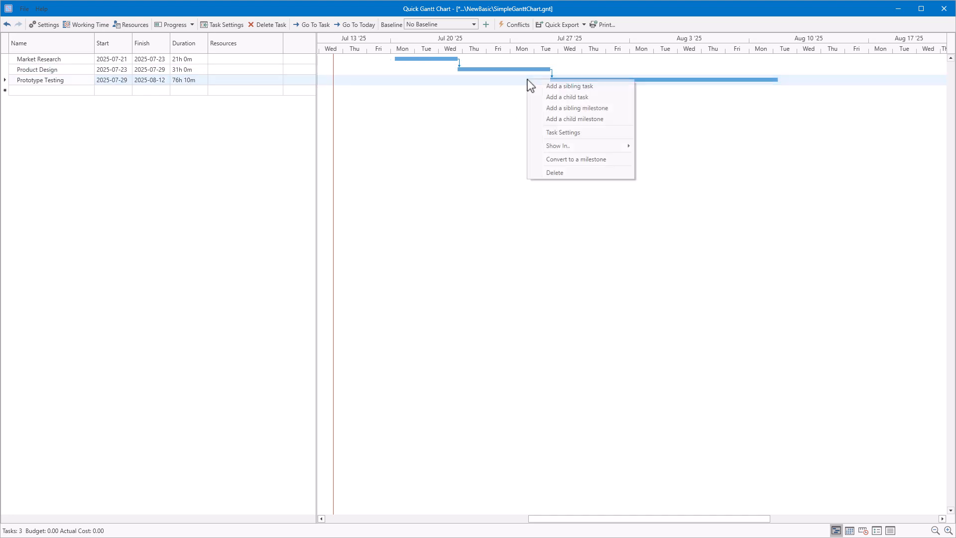
left_click(578, 134)
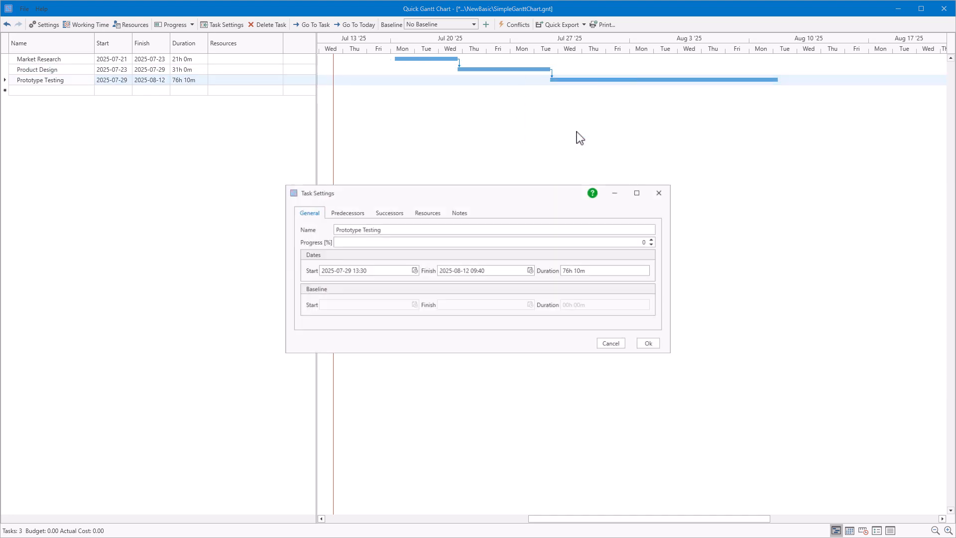
left_click(345, 212)
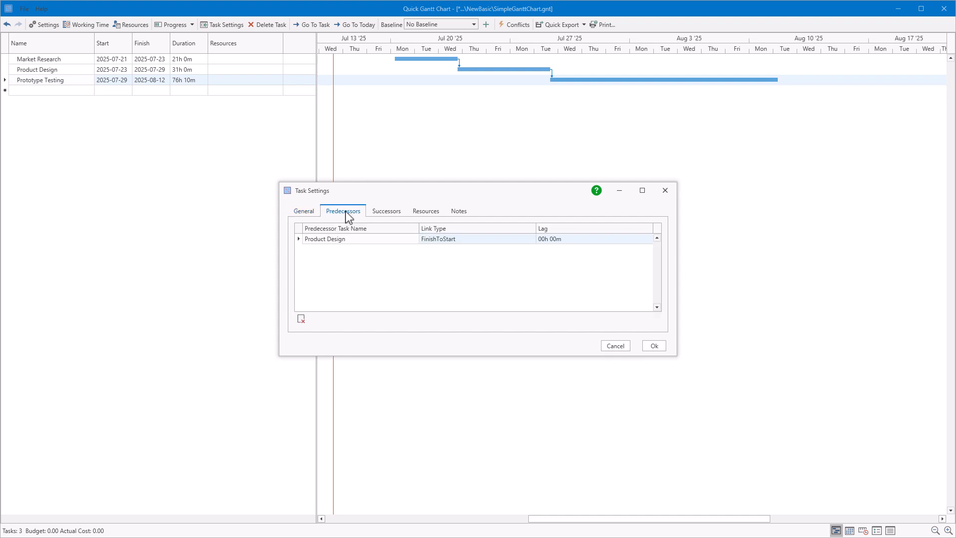
left_click(543, 239)
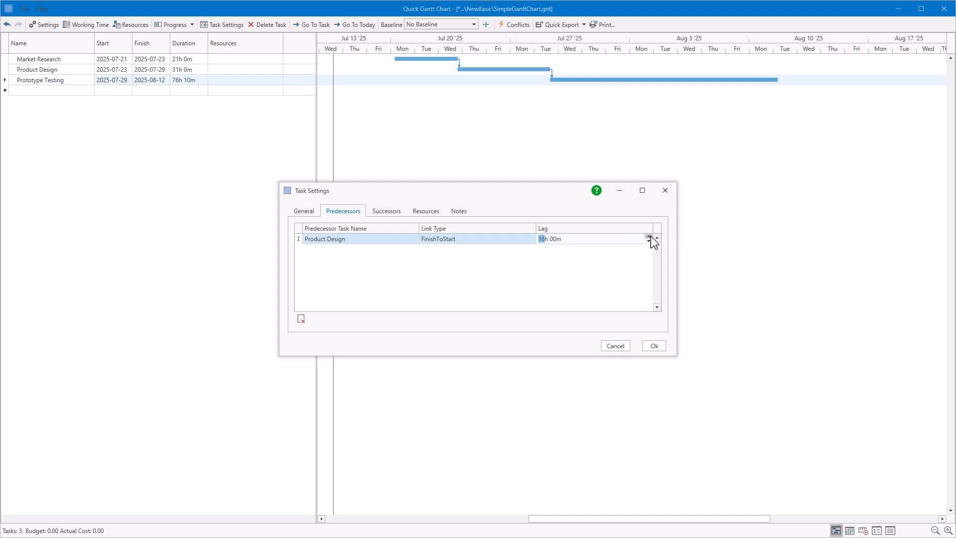
left_click(656, 346)
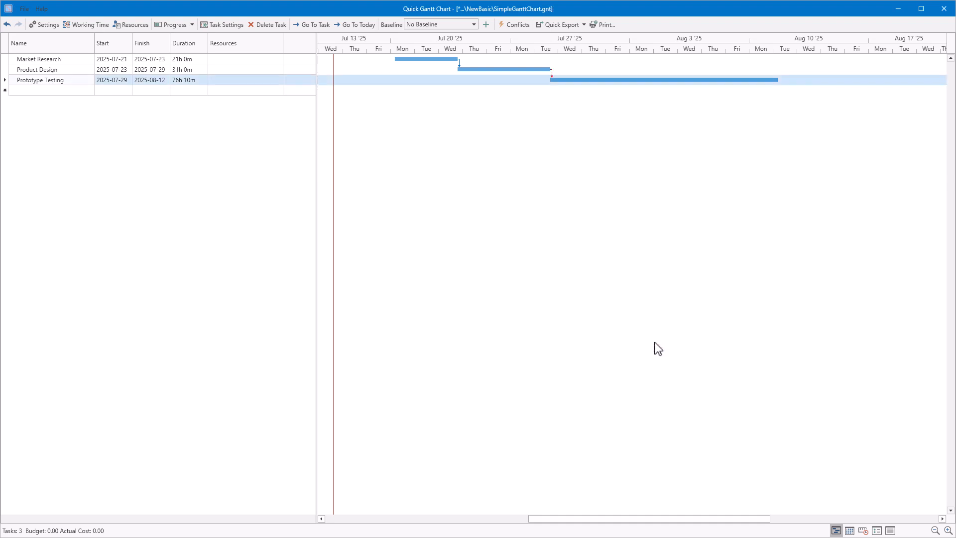
left_click_drag(407, 59, 398, 59)
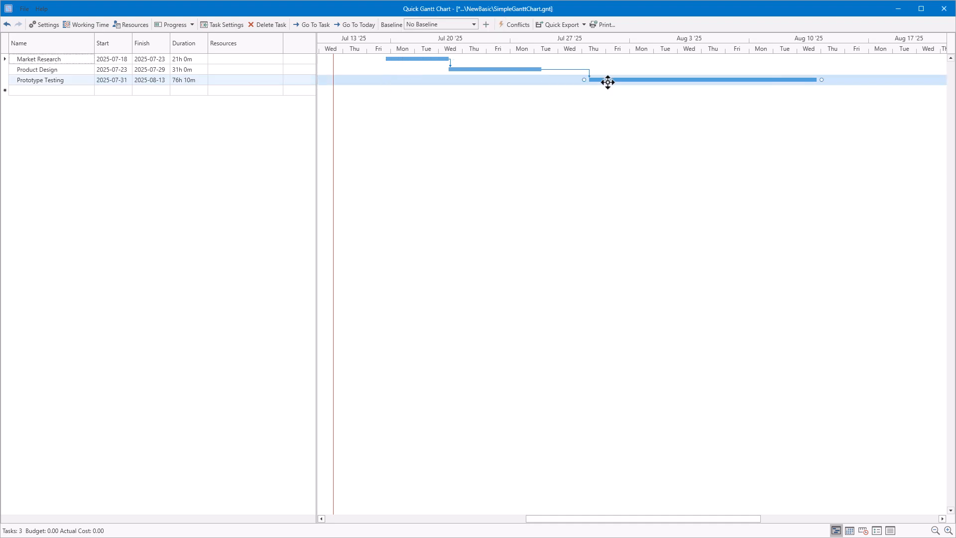
- Try moving Prototype Testing earlier to 2025-07-30, and move Market Research to start on 2025-07-22
left_click_drag(598, 79, 577, 80)
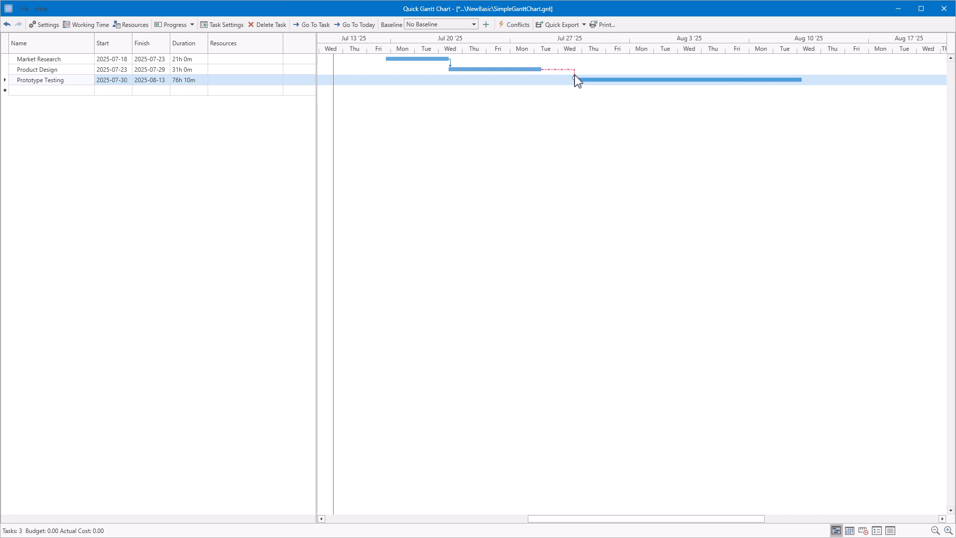
left_click_drag(419, 58, 449, 59)
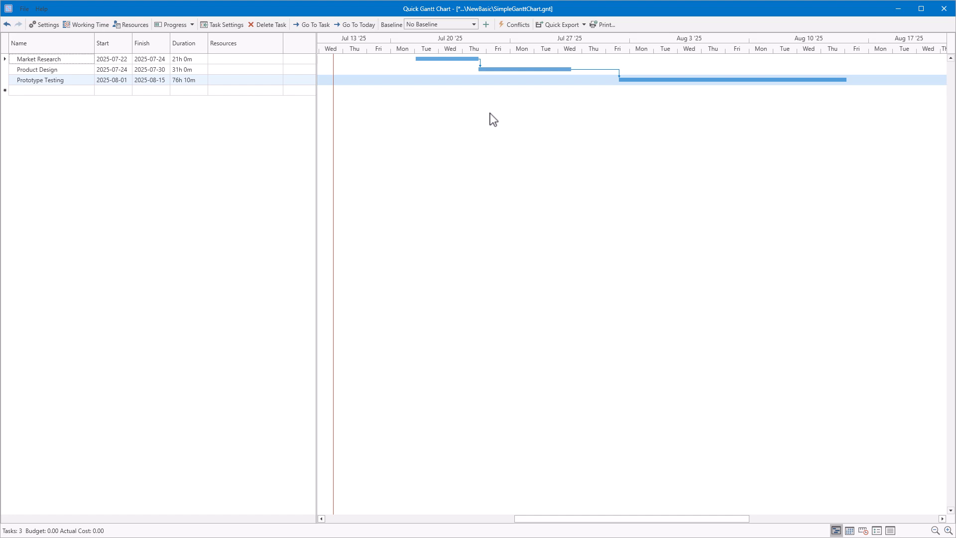
- Draw a task below Prototype Testing from 2025-08-01 to 2025-08-05, turn it into a milestone with zero duration, and delete it
scroll(503, 189, "right", 3)
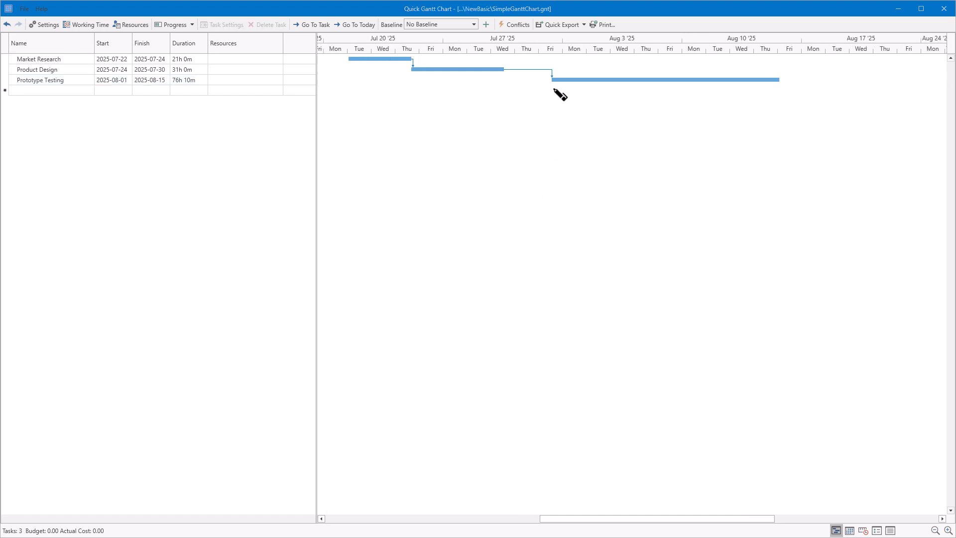
left_click_drag(555, 90, 593, 90)
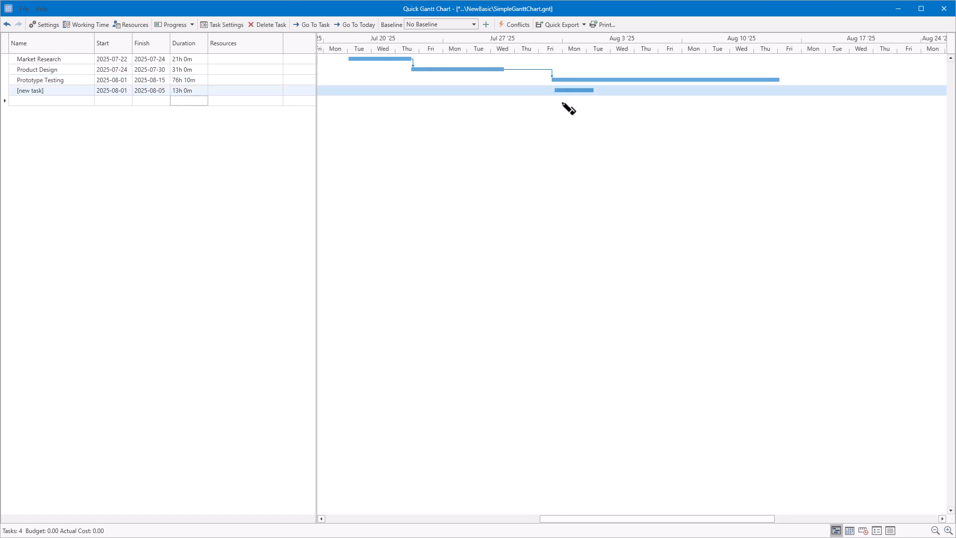
left_click(222, 24)
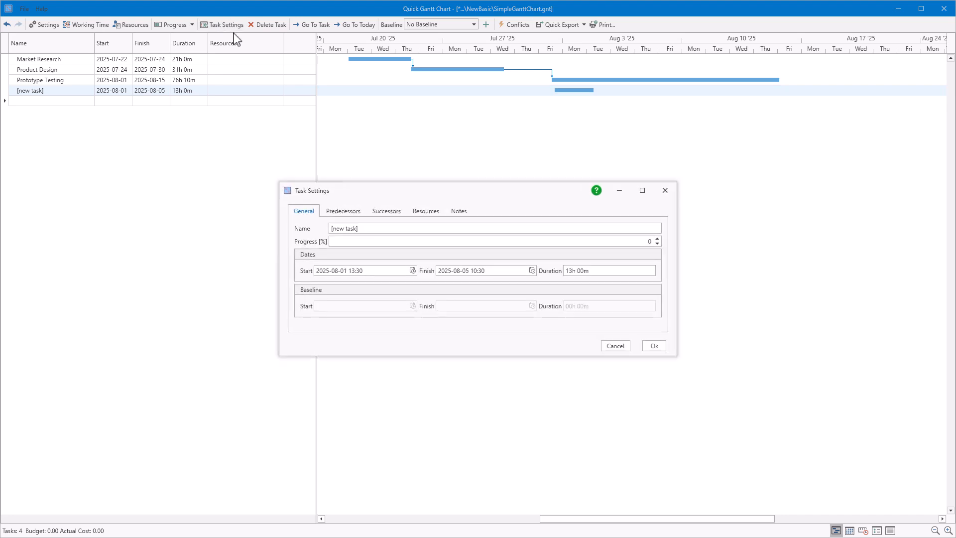
left_click(570, 270)
left_click(654, 347)
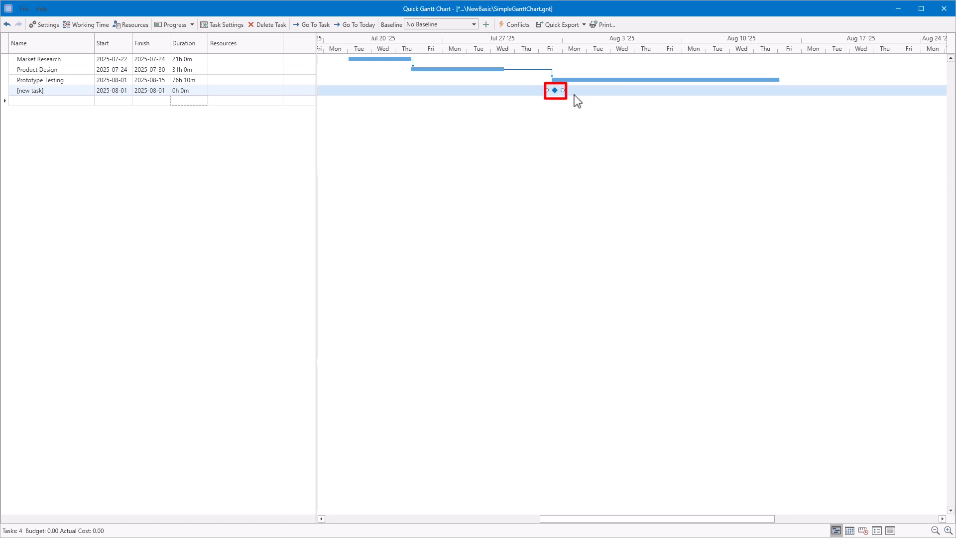
left_click(260, 26)
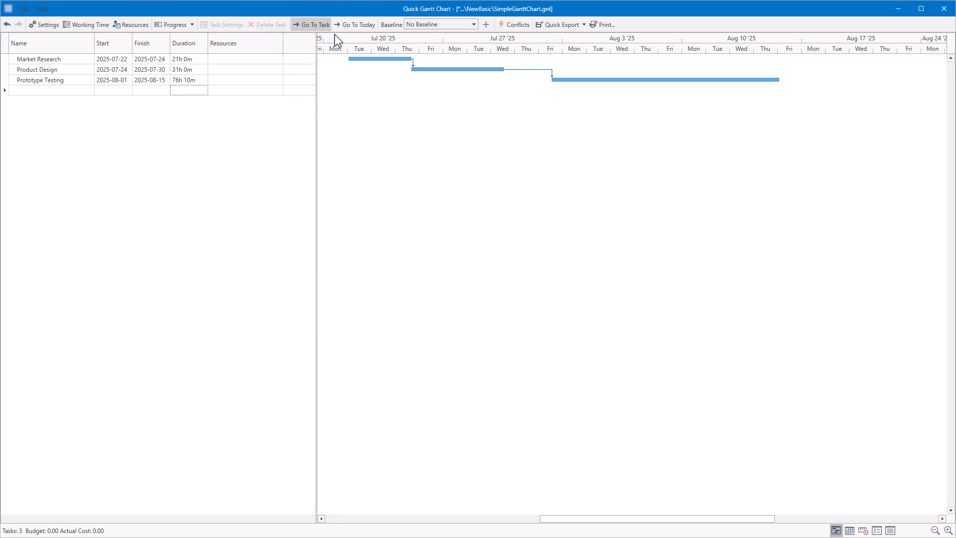
- Add a sibling milestone after Prototype Testing named Prototype Approval, and link Prototype Testing's finish to it
right_click(791, 84)
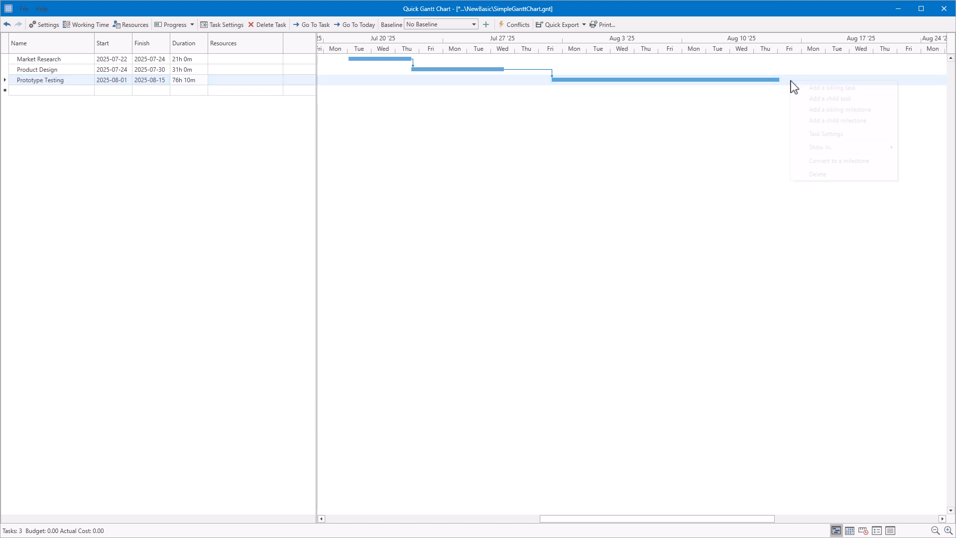
left_click(826, 110)
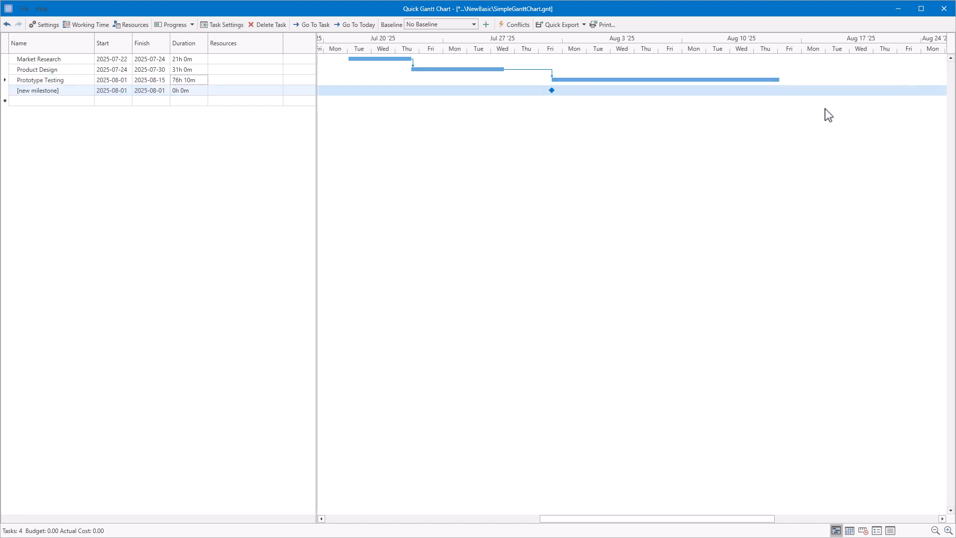
left_click(47, 94)
left_click(45, 92)
type("Prototype Approval")
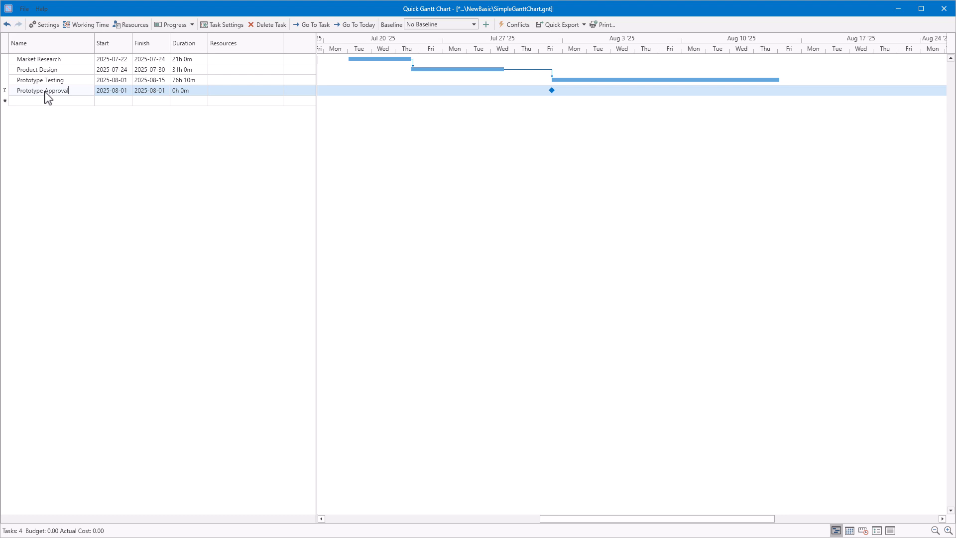
key("Return")
left_click_drag(784, 81, 545, 91)
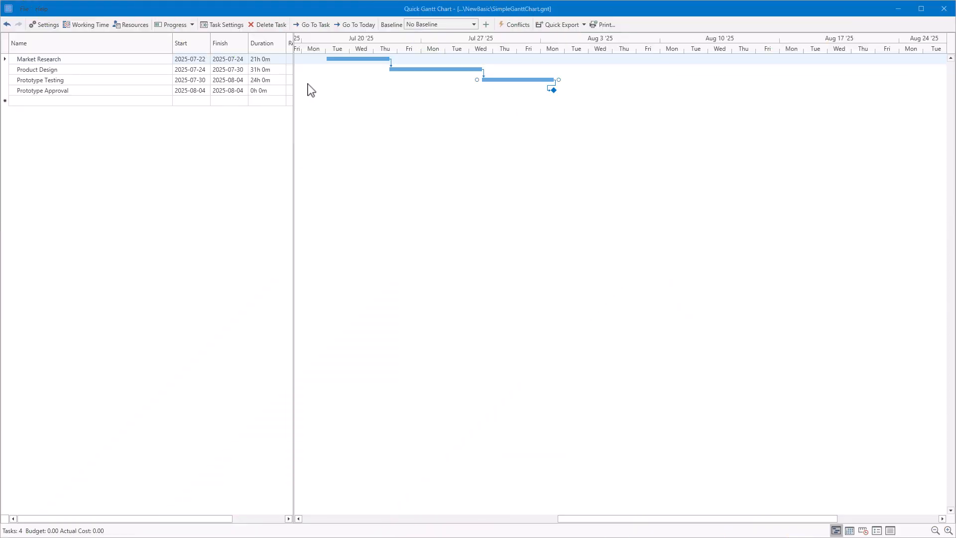
- Group the four tasks from Market Research to Prototype Approval under a summary task named Product Development
left_click(305, 88, "shift")
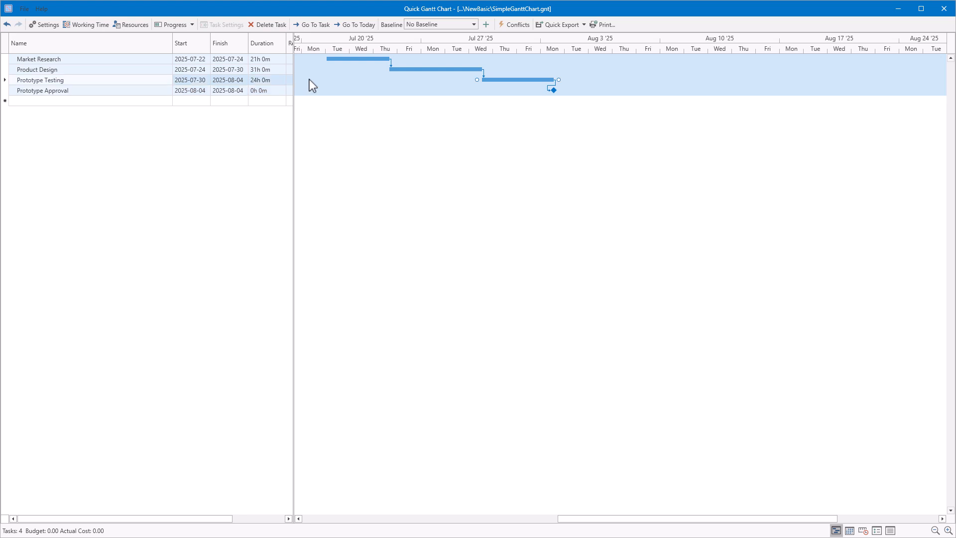
right_click(309, 80)
left_click(327, 85)
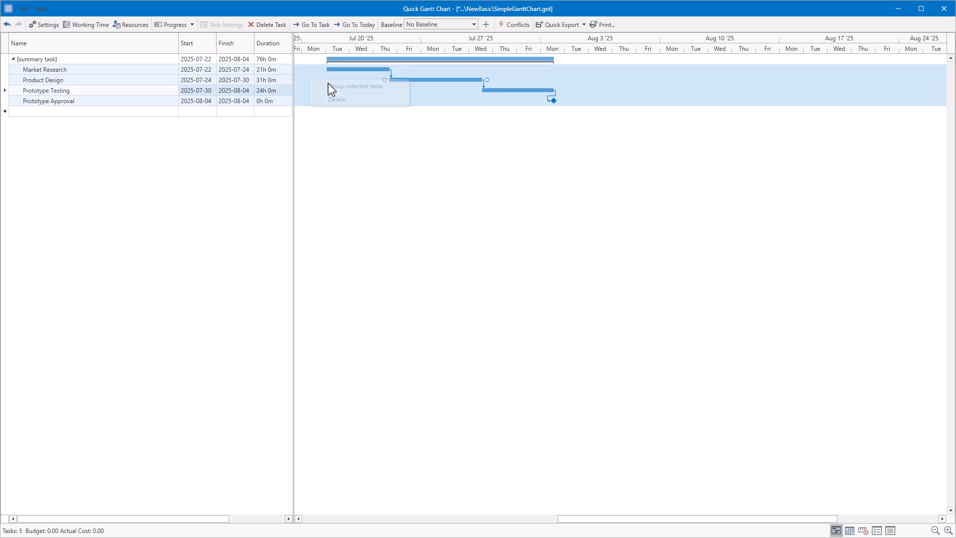
left_click(25, 61)
left_click(28, 61)
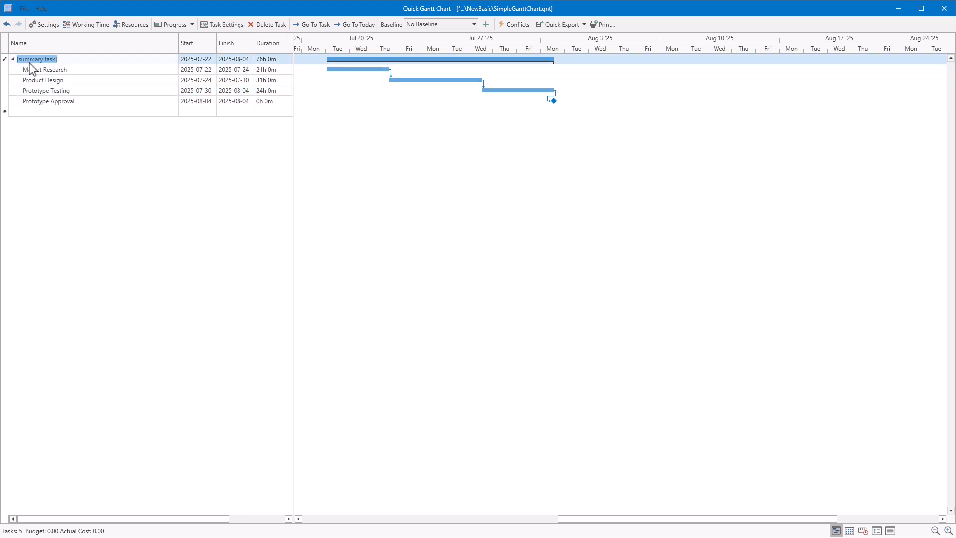
type("Product Development")
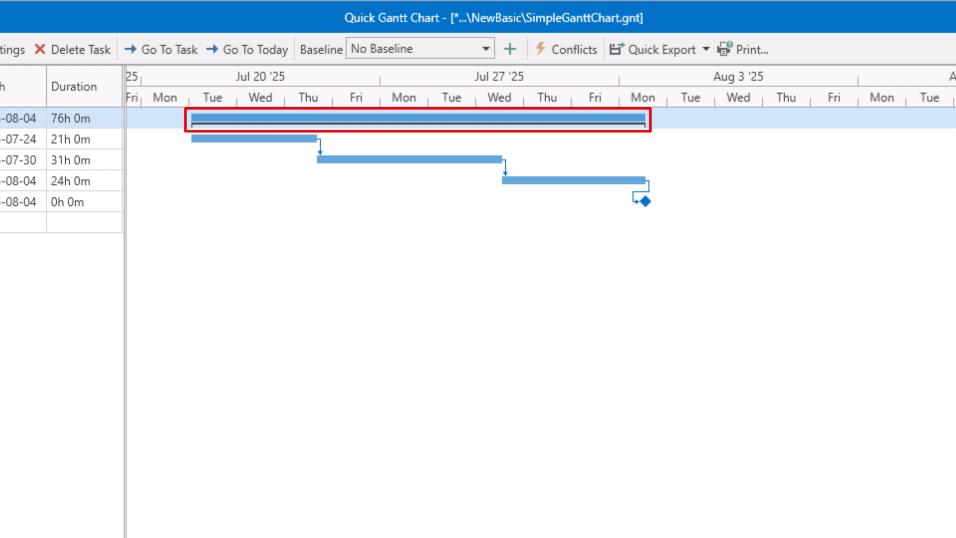
- Draw two tasks below the group: Marketing Campaign Development from 2025-07-21 to 2025-07-24 and Distribution Setup from 2025-07-23 to 2025-07-25
left_click_drag(180, 223, 288, 222)
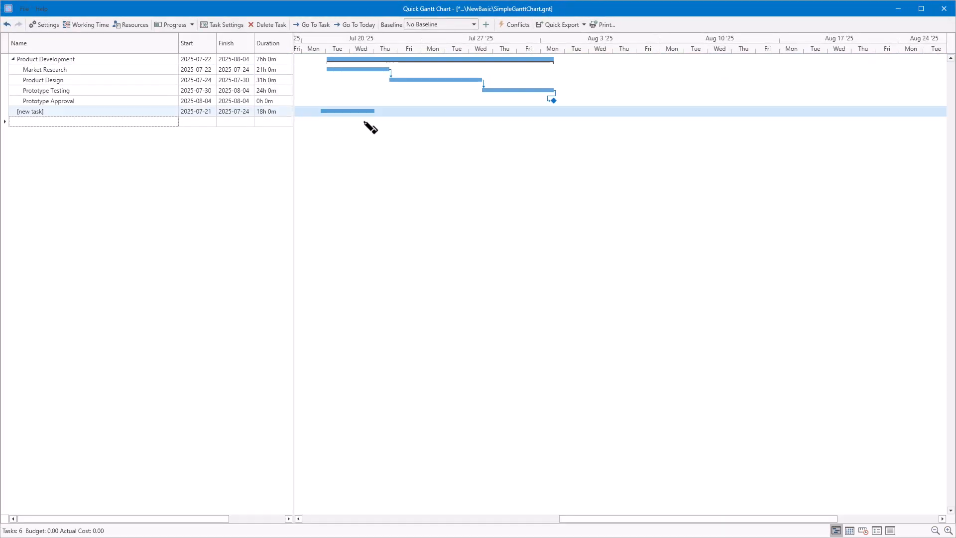
left_click_drag(365, 122, 413, 122)
type("Marketing Campaign Development")
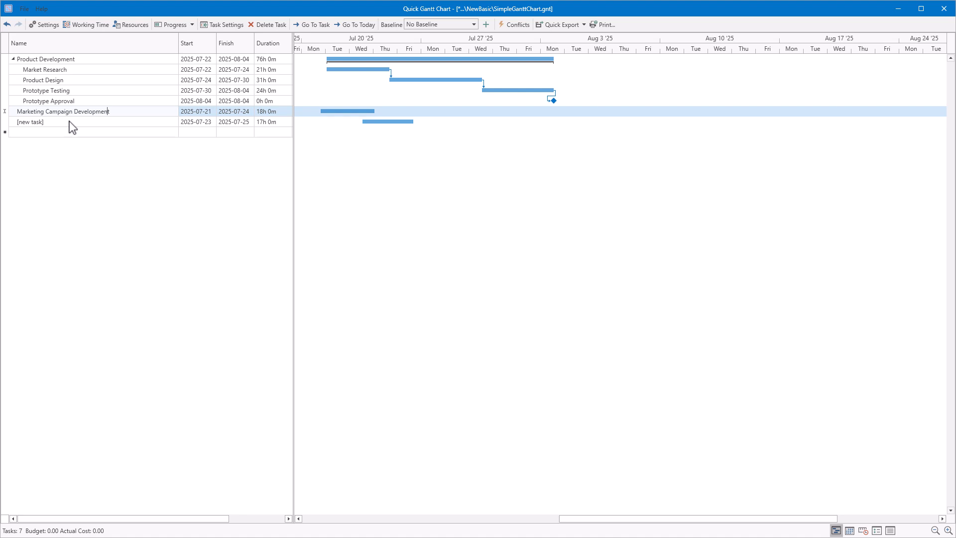
left_click(70, 122)
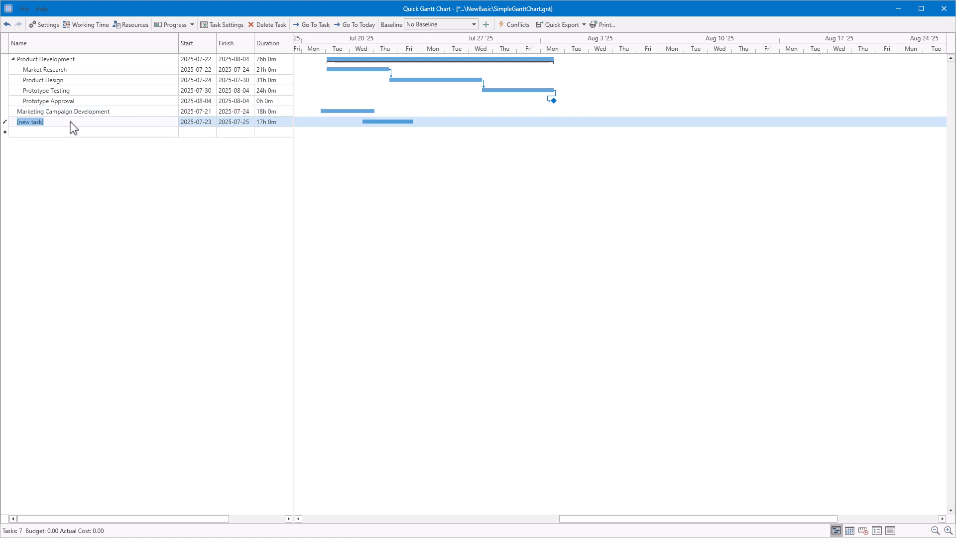
type("Distribution Setup")
- Link Marketing Campaign Development, Distribution Setup and a new Product Launch milestone in sequence, and draw a task named Product Launch Preparation from 2025-07-21 to 2025-07-29
left_click_drag(380, 112, 357, 122)
right_click(418, 123)
left_click(476, 151)
mouse_move(431, 121)
left_mouse_down()
mouse_move(326, 142)
mouse_move(468, 143)
left_mouse_up()
left_click(98, 137)
type("P")
left_click(35, 140)
type("Prod")
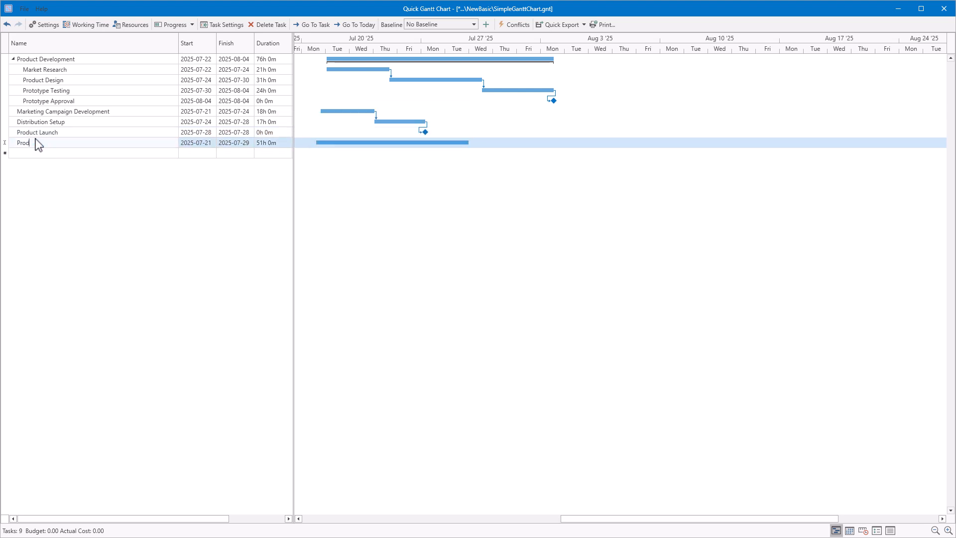
- Nest Marketing Campaign Development, Distribution Setup and Product Launch under Product Launch Preparation, and link Prototype Approval to Marketing Campaign Development
left_click(82, 112)
left_click(84, 133, "shift")
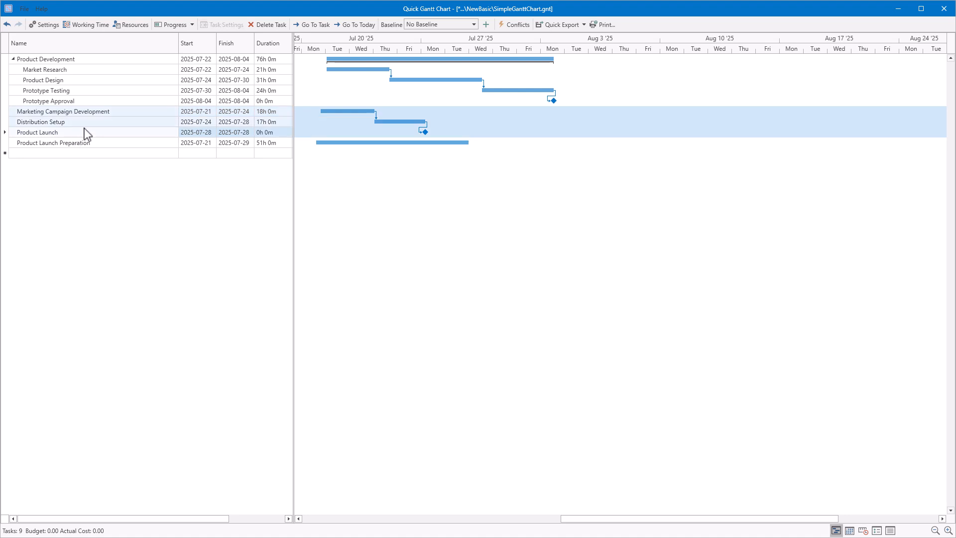
left_click_drag(90, 116, 77, 146)
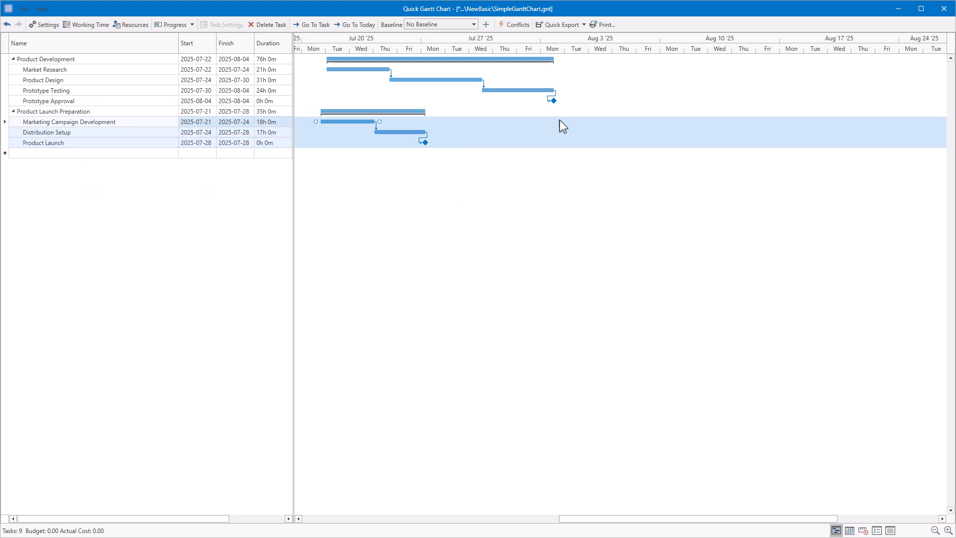
left_click_drag(562, 100, 317, 123)
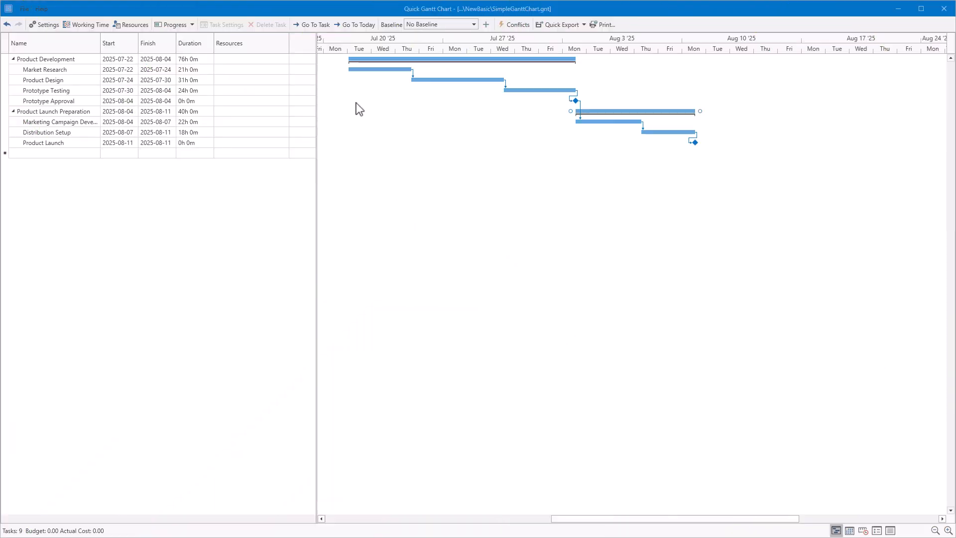
- Mark Market Research as fully complete on the chart, and set Product Design's progress to 50%
left_click_drag(351, 70, 445, 79)
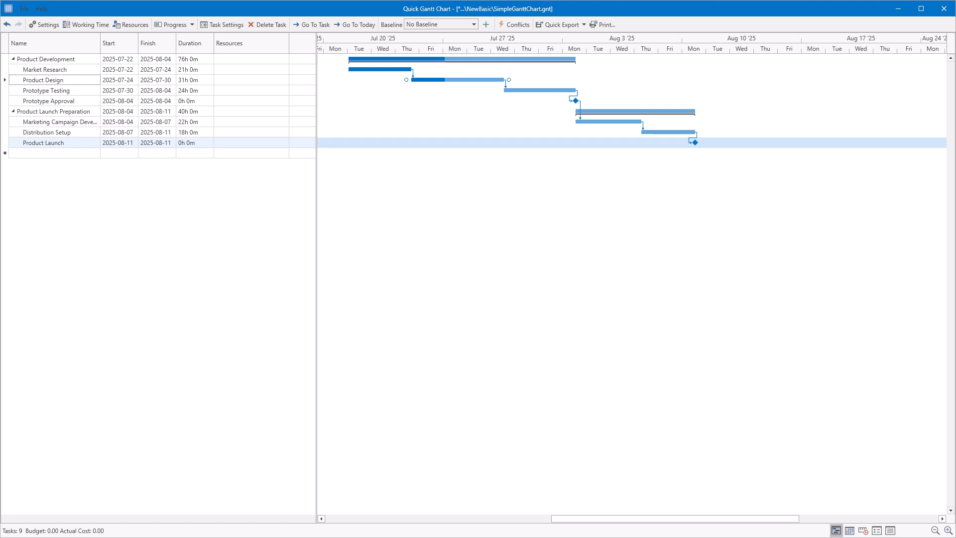
left_click(385, 82)
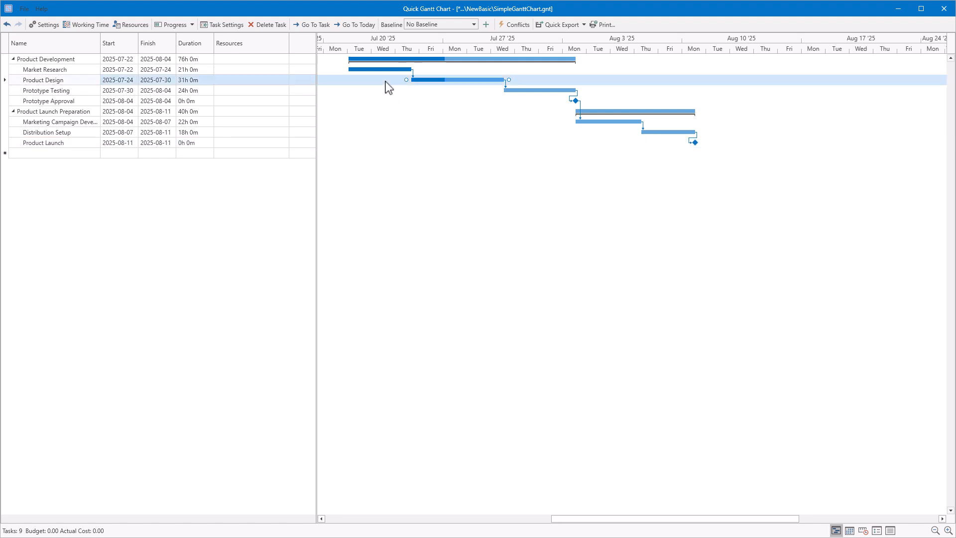
left_click(192, 25)
left_click(184, 73)
- Set Product Design's progress to 100% in its task settings
double_click(474, 81)
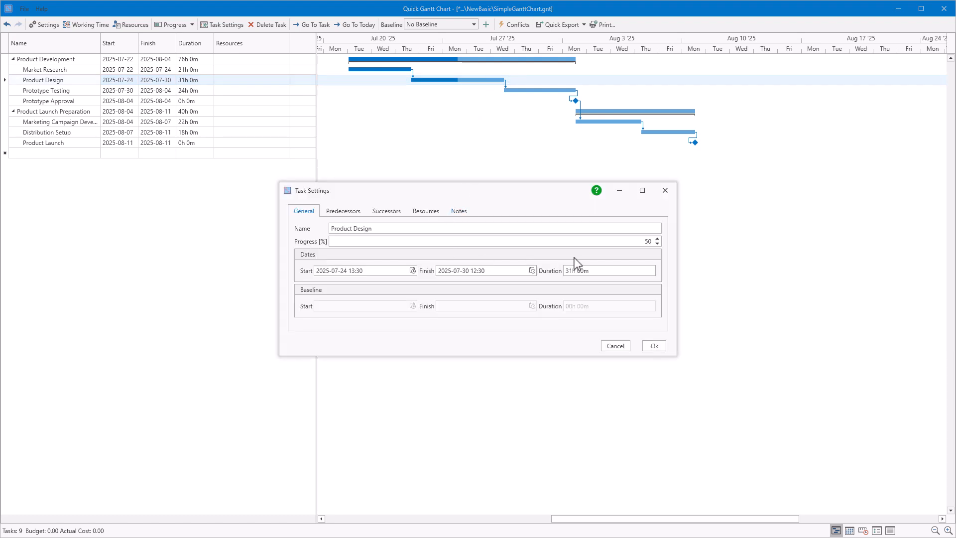
double_click(645, 242)
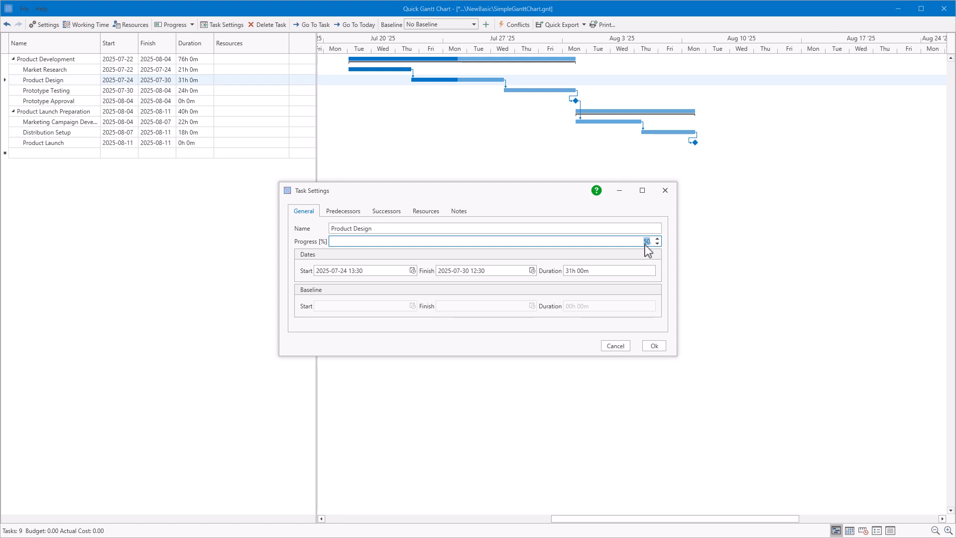
type("100")
left_click(654, 346)
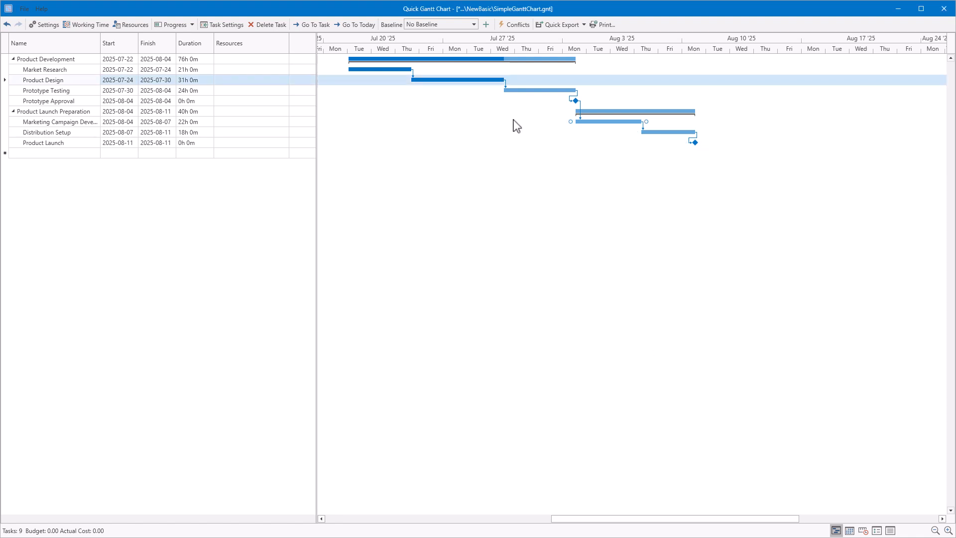